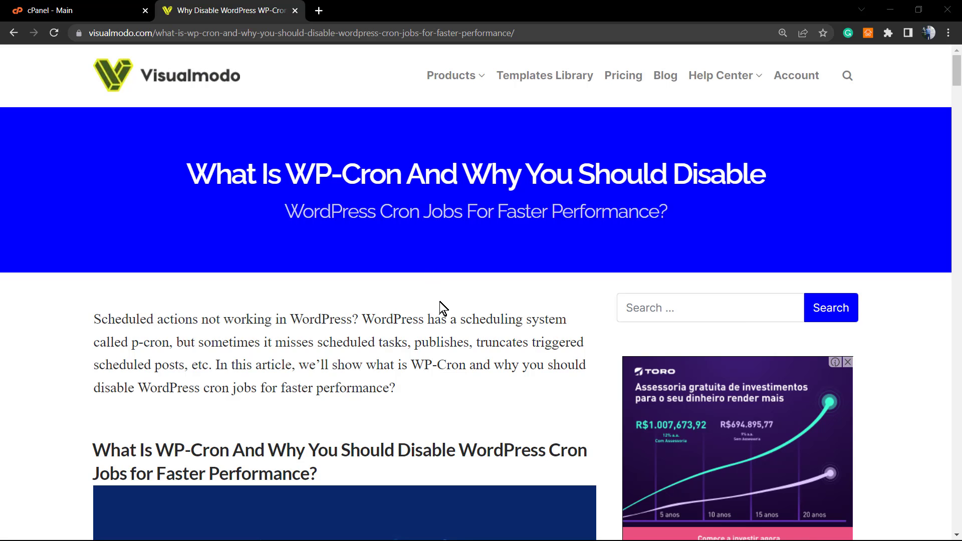
Scroll the Visualmodo article down to its 'Disable cron jobs in WordPress' section
scroll(346, 274, down, 10)
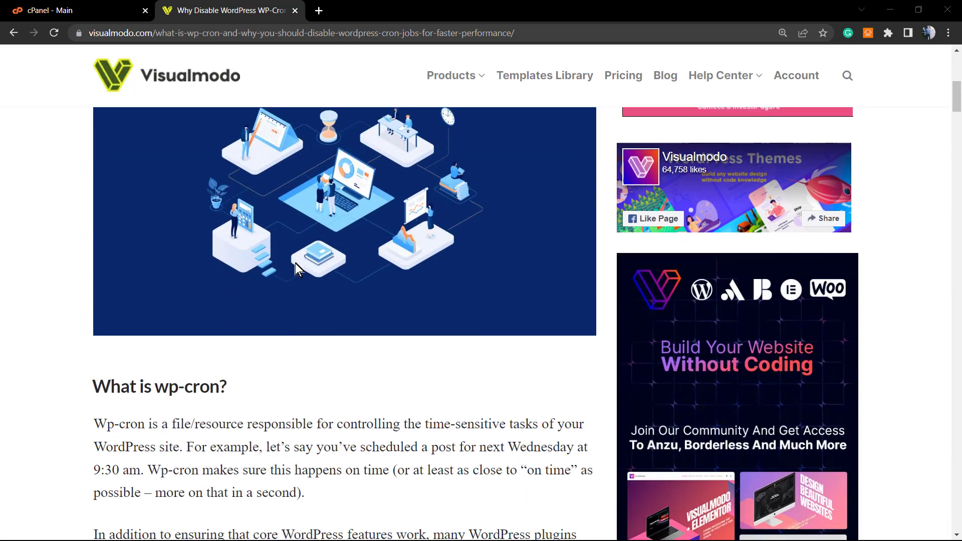
scroll(296, 263, down, 4)
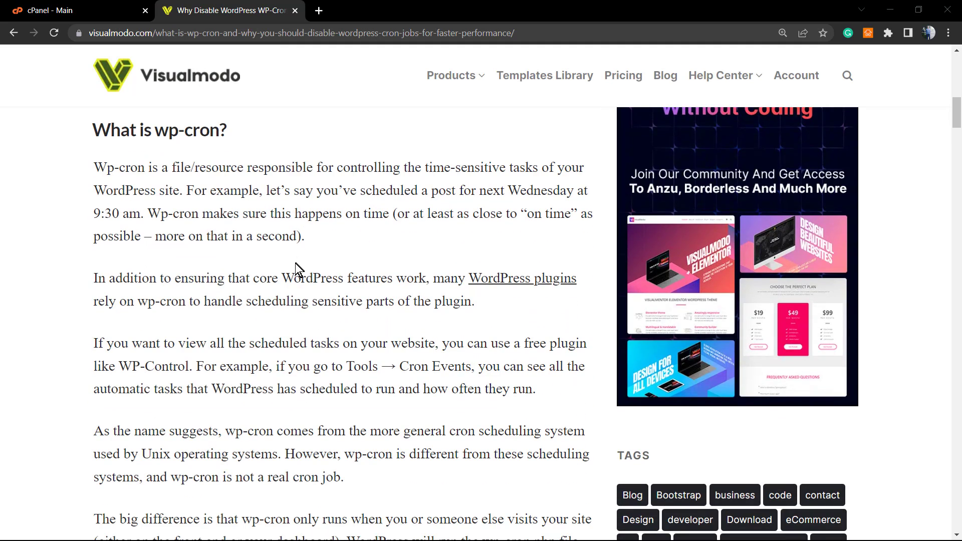
scroll(295, 267, down, 3)
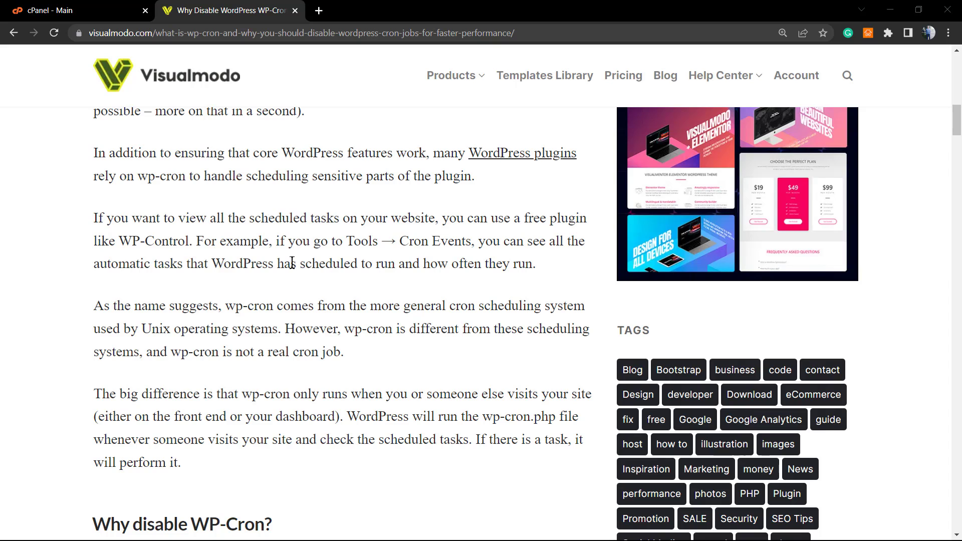
scroll(292, 263, down, 1)
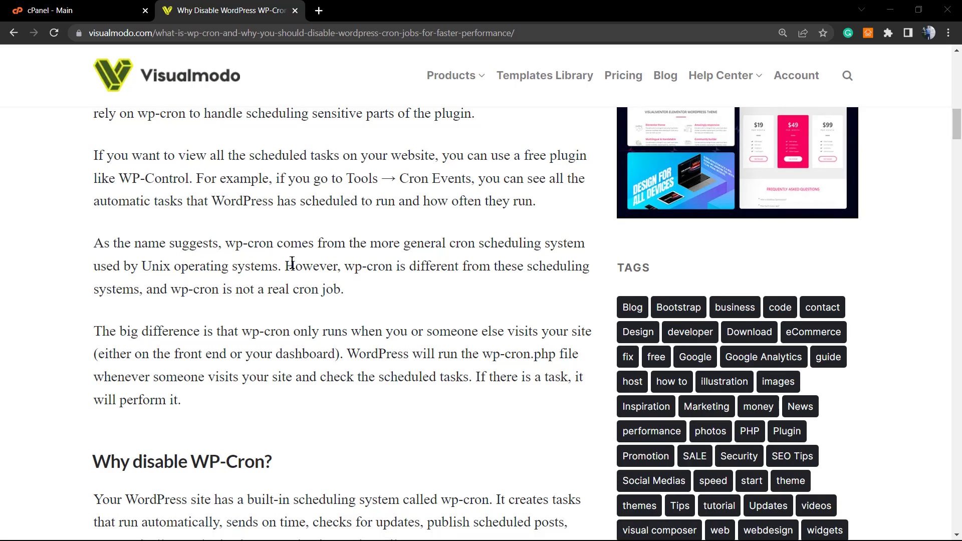
scroll(292, 263, down, 4)
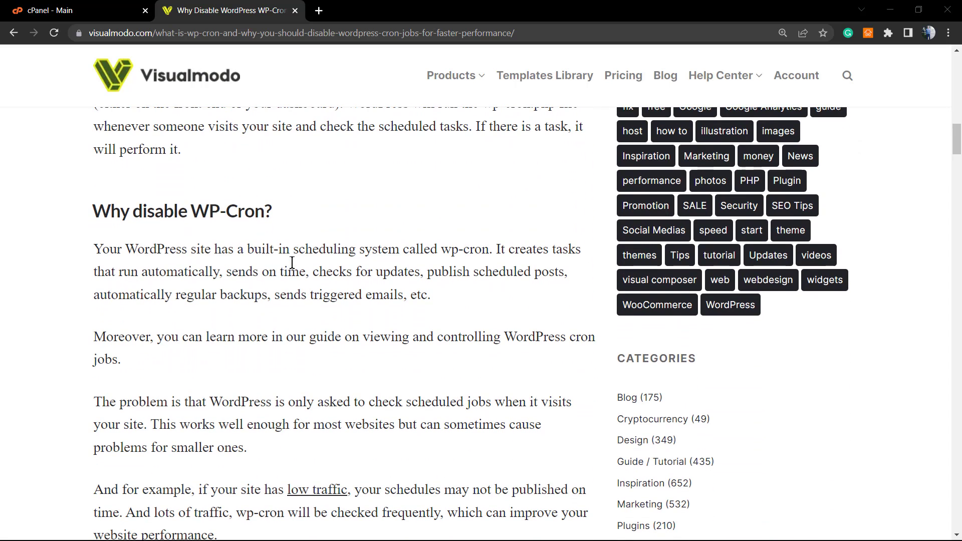
scroll(292, 262, down, 4)
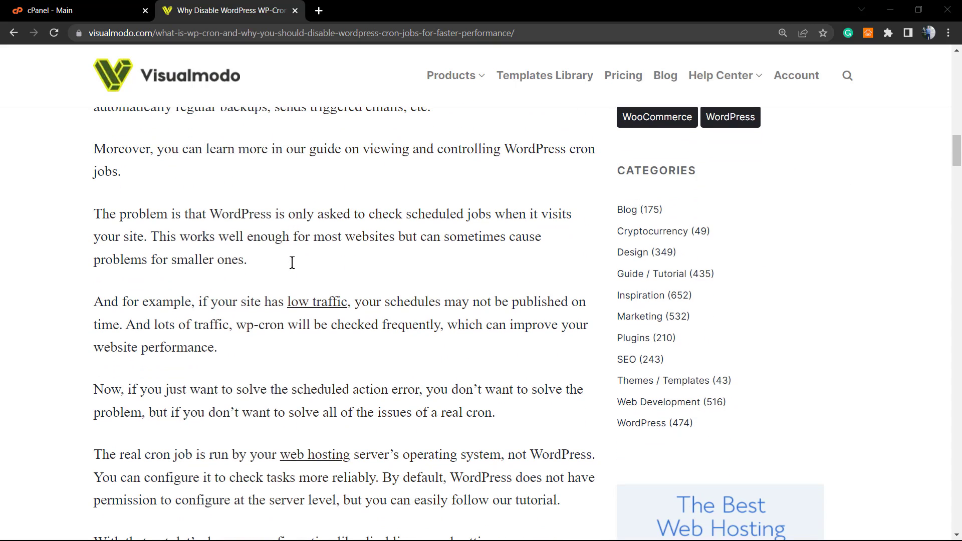
scroll(281, 289, down, 3)
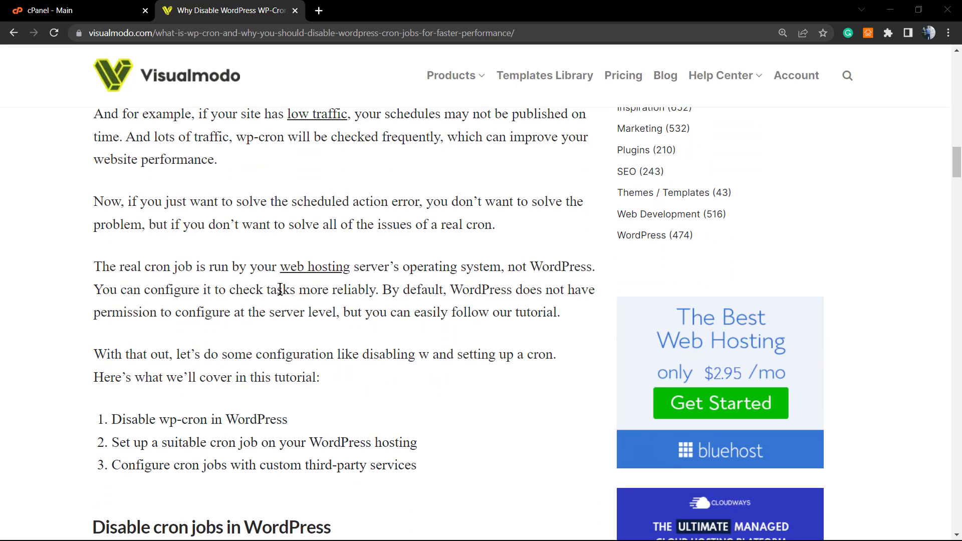
scroll(280, 289, down, 2)
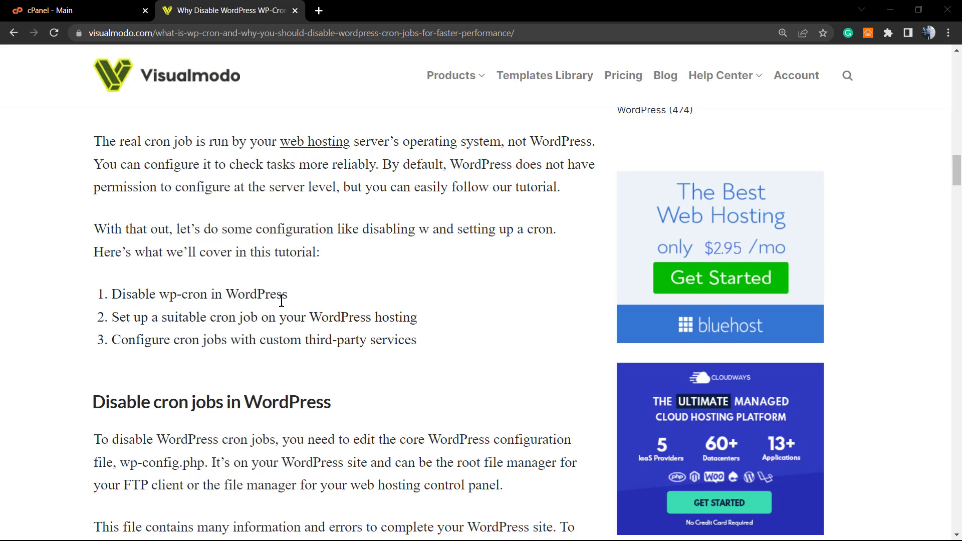
scroll(281, 301, down, 1)
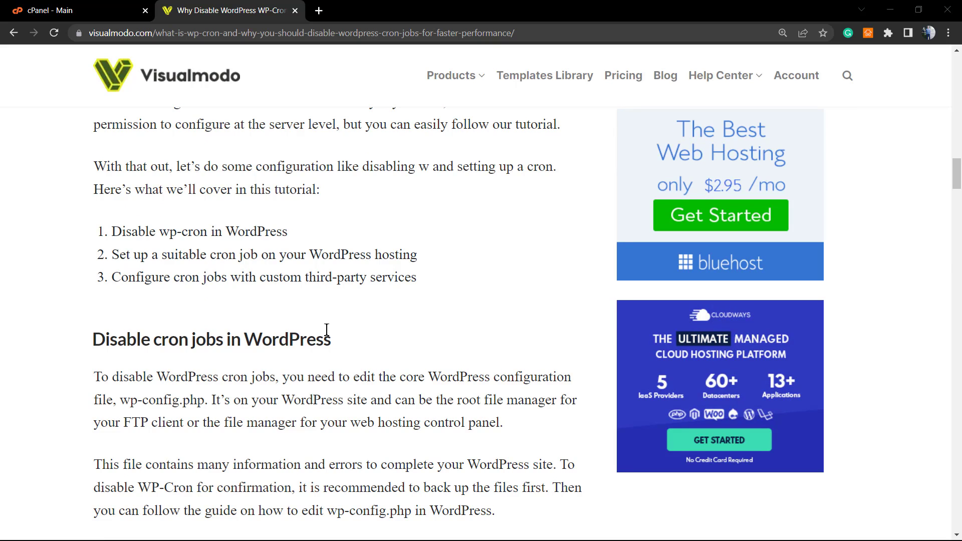
scroll(361, 360, down, 1)
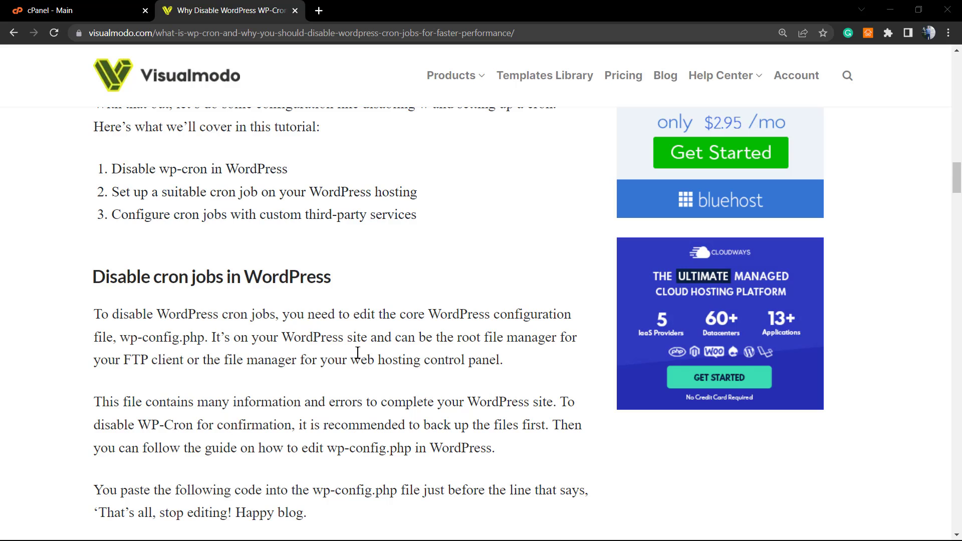
scroll(357, 353, down, 3)
scroll(355, 352, up, 2)
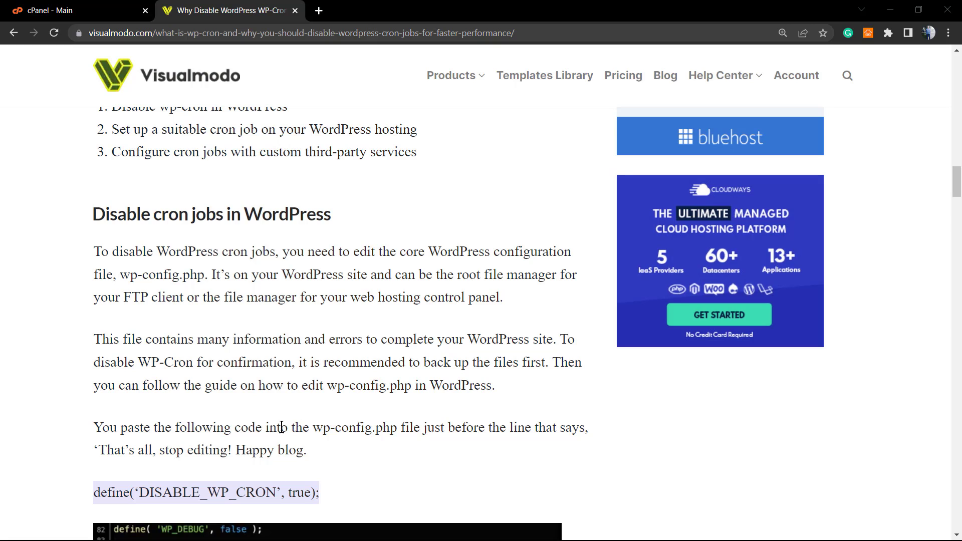
Select the define('DISABLE_WP_CRON', true); line, then switch to the cPanel main page tab
triple_click(233, 493)
key(ctrl+c)
scroll(135, 488, down, 1)
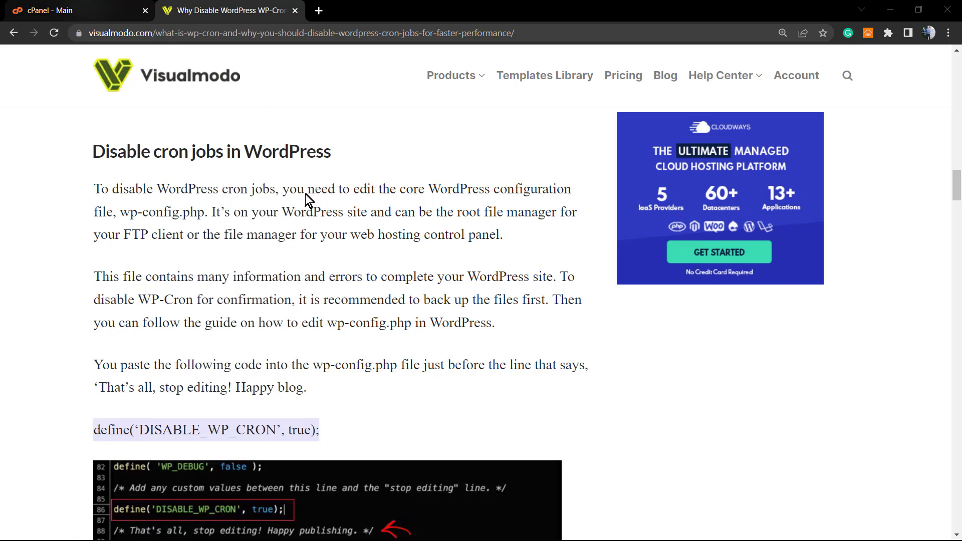
key(ctrl+shift+Tab)
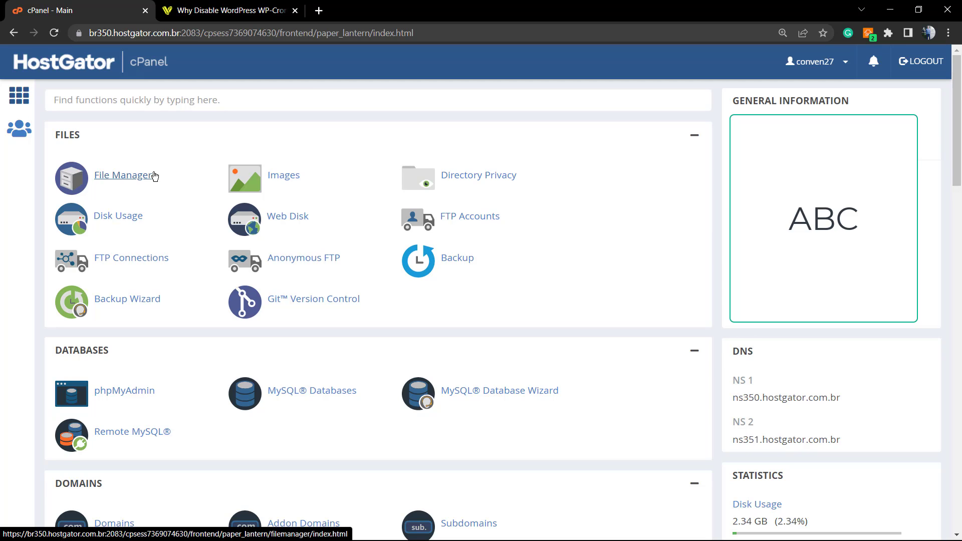
Open cPanel's File Manager and enlarge the page view
click(154, 175)
click(124, 178)
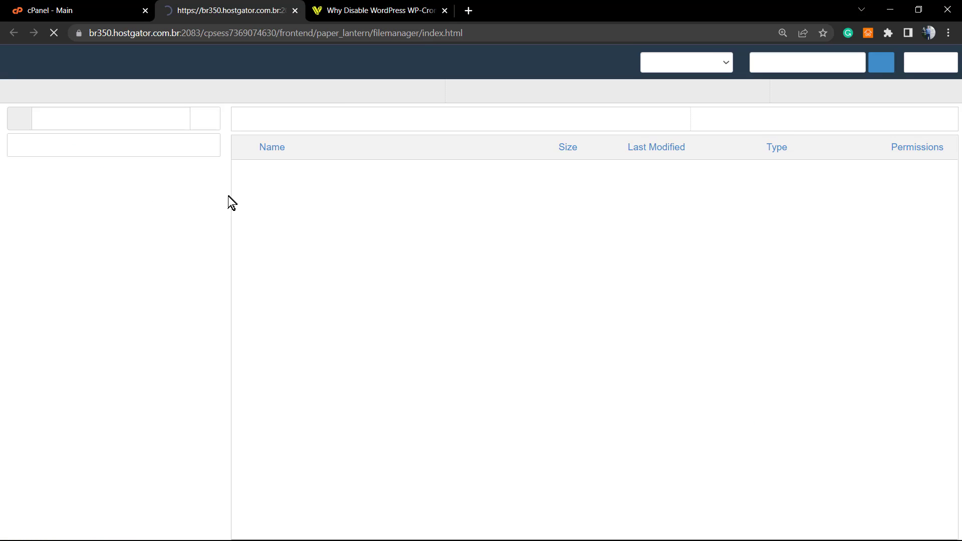
key(ctrl+plus)
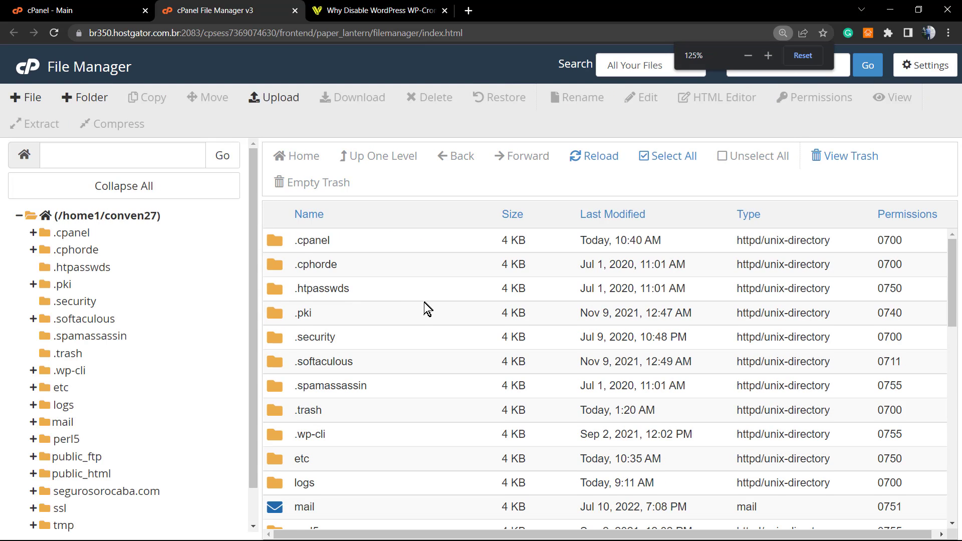
scroll(424, 302, down, 3)
scroll(406, 317, down, 1)
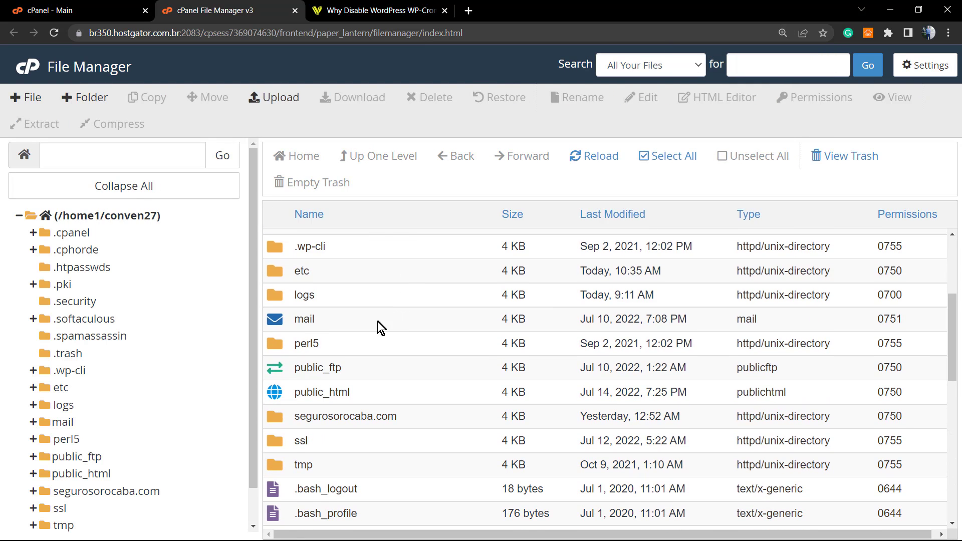
Open the public_html folder and scroll down to wp-config.php
click(312, 393)
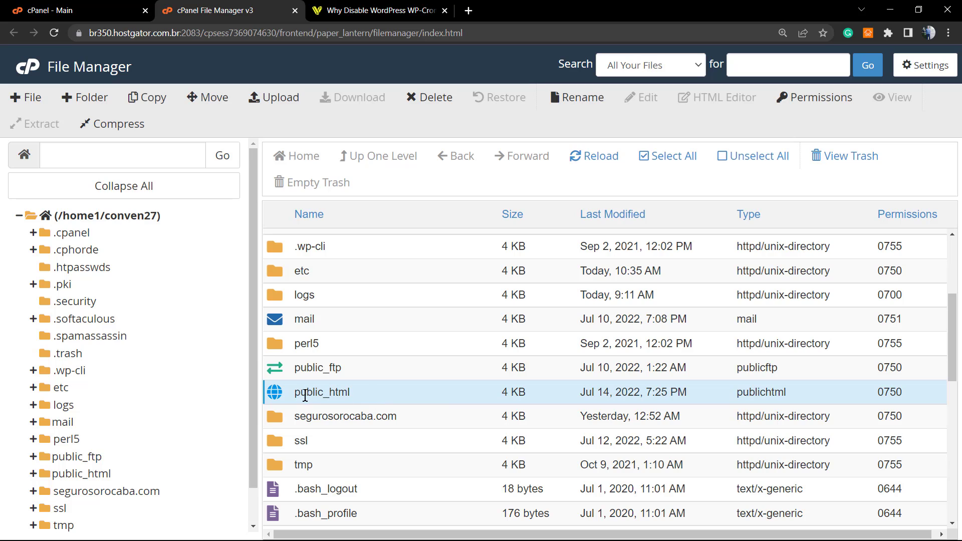
click(307, 396)
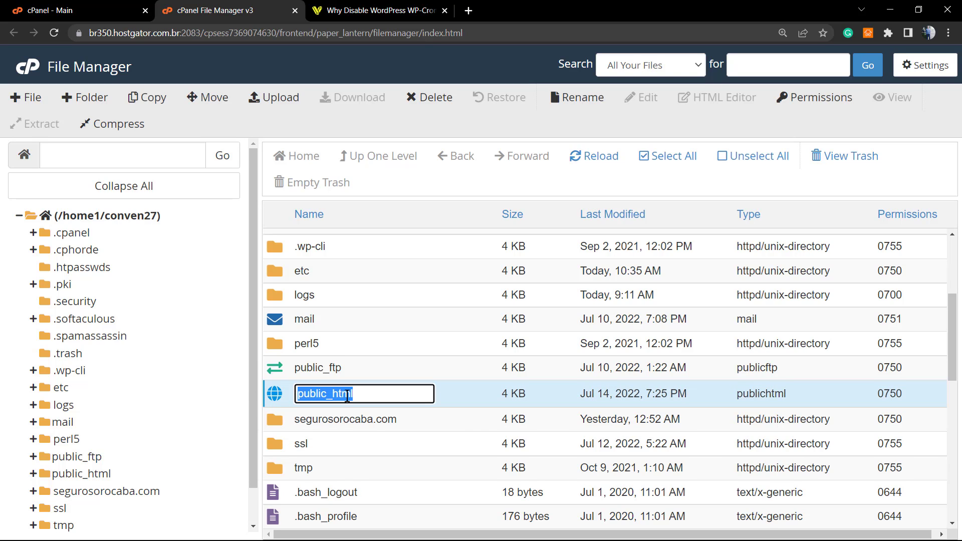
double_click(464, 404)
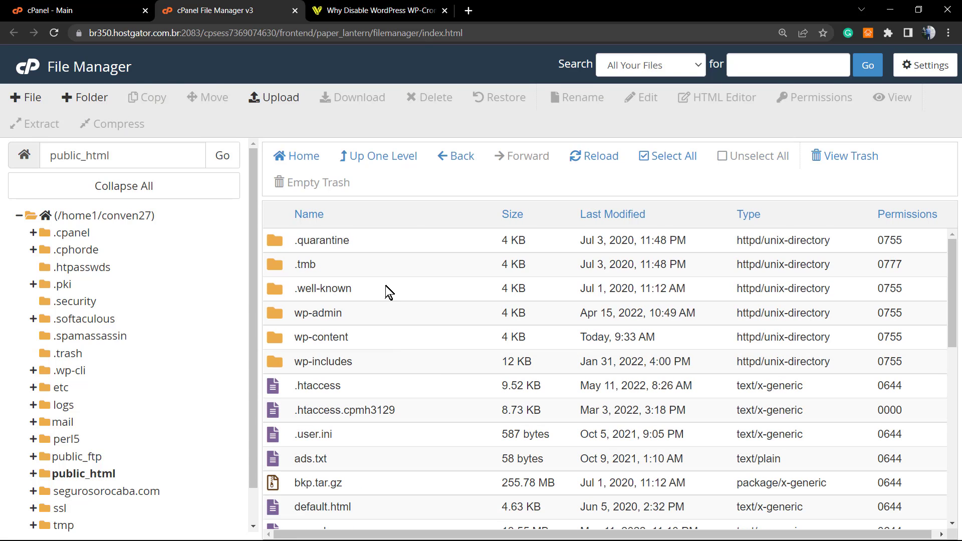
scroll(380, 290, down, 4)
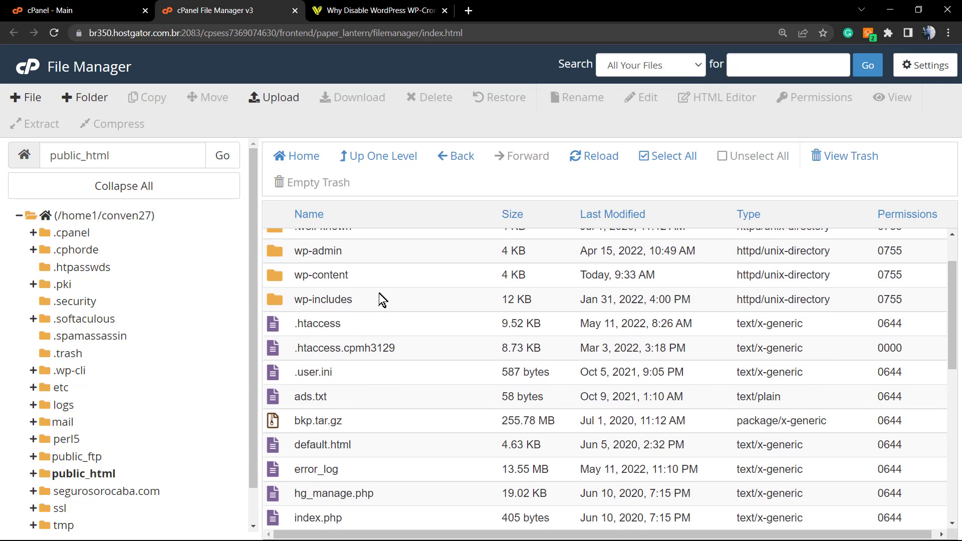
scroll(381, 299, down, 3)
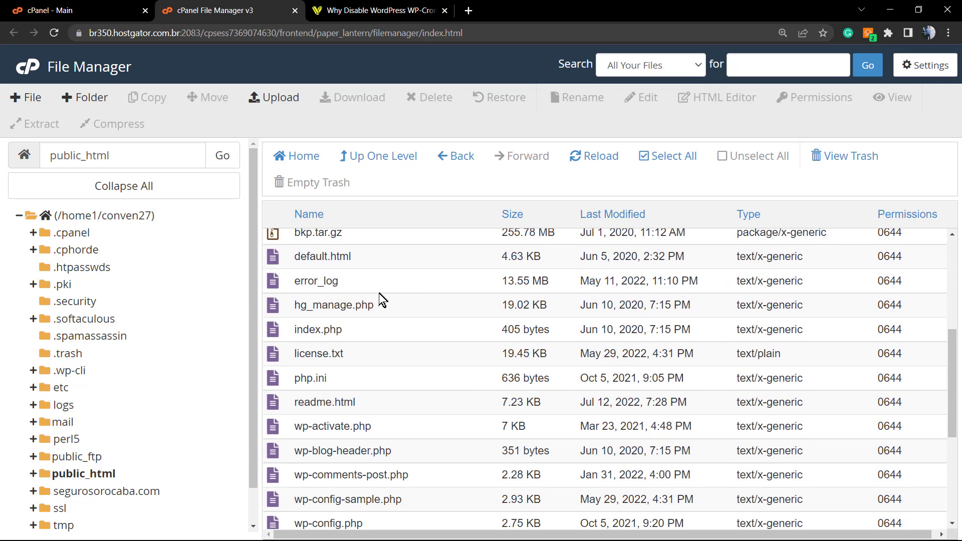
scroll(379, 293, down, 2)
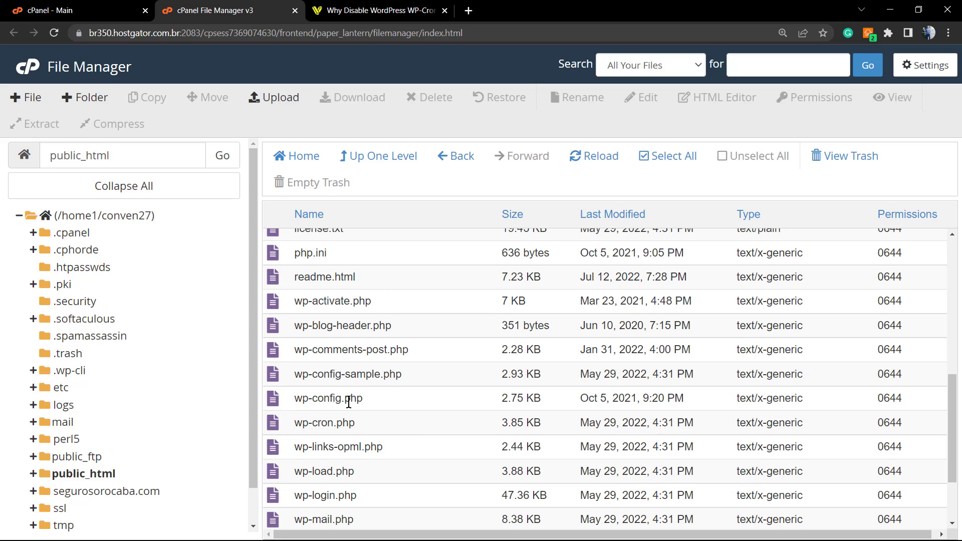
Choose Edit from wp-config.php's context menu to reach the encoding check
click(400, 403)
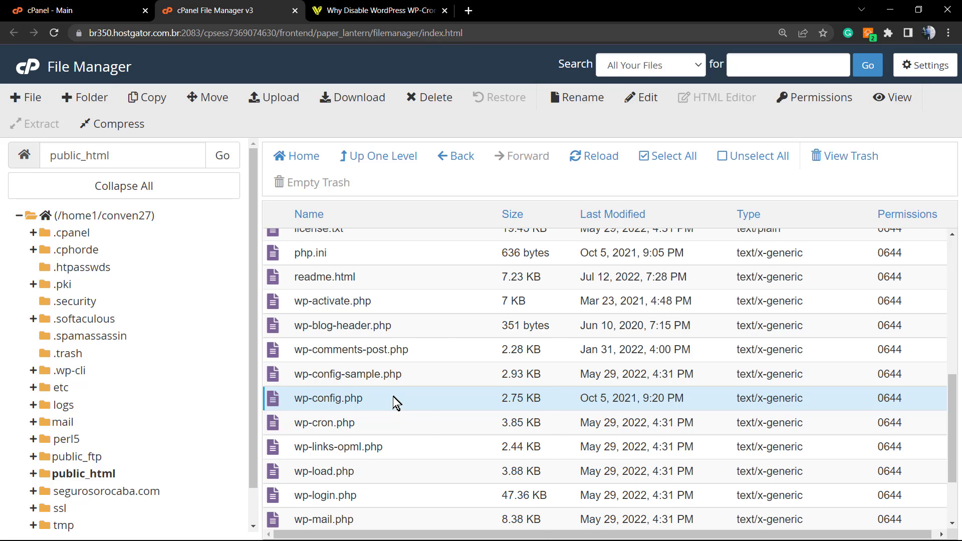
right_click(395, 401)
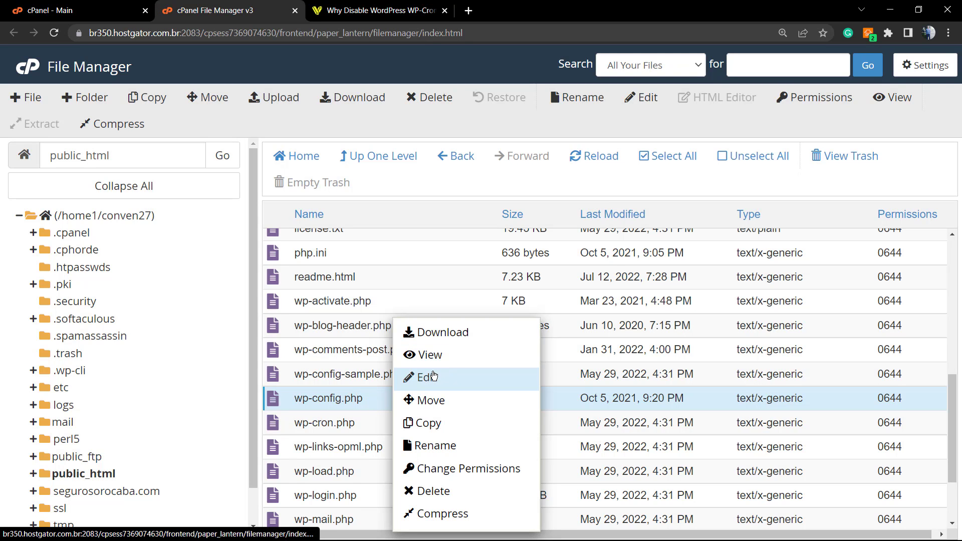
click(434, 377)
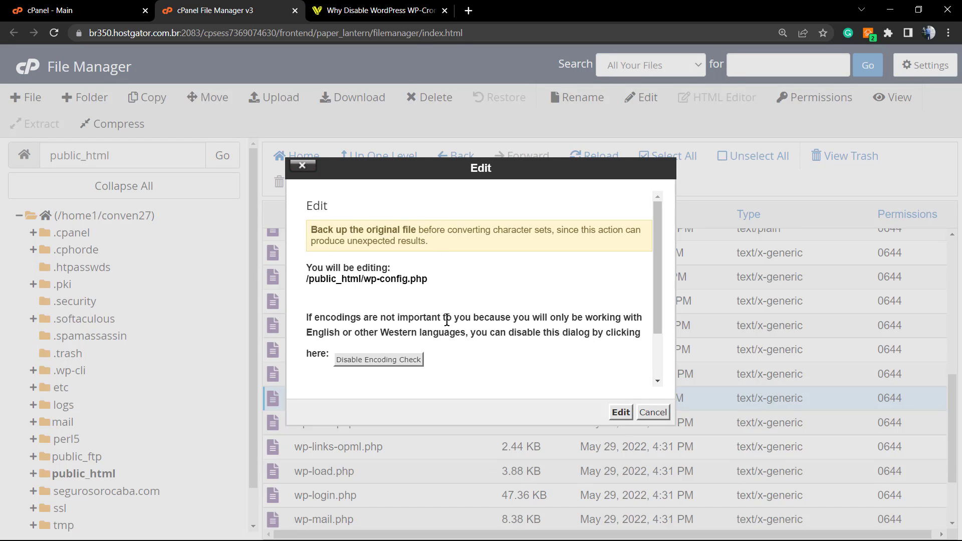
Confirm the utf-8 encoding check so wp-config.php opens in the code editor
click(621, 414)
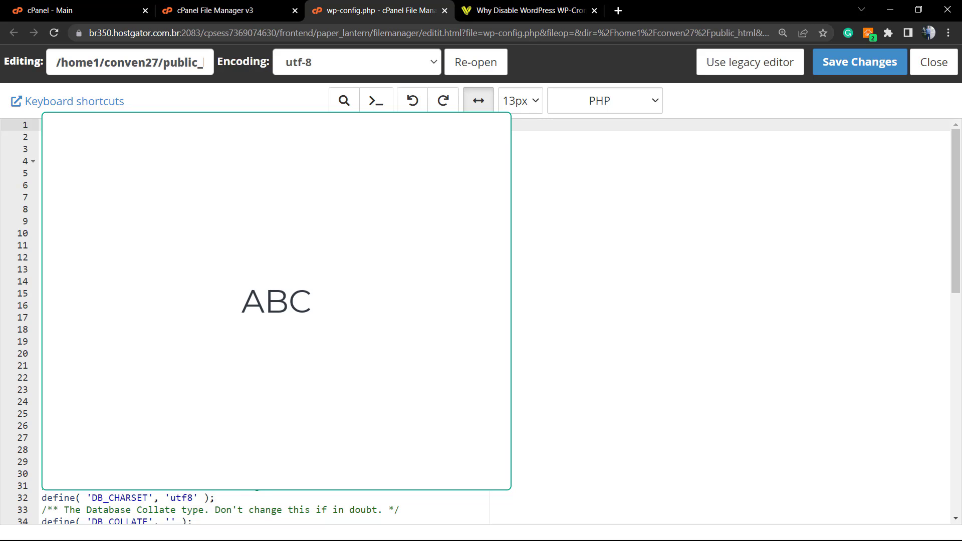
Scroll to the end of wp-config.php and place the cursor on empty line 68
scroll(702, 321, down, 10)
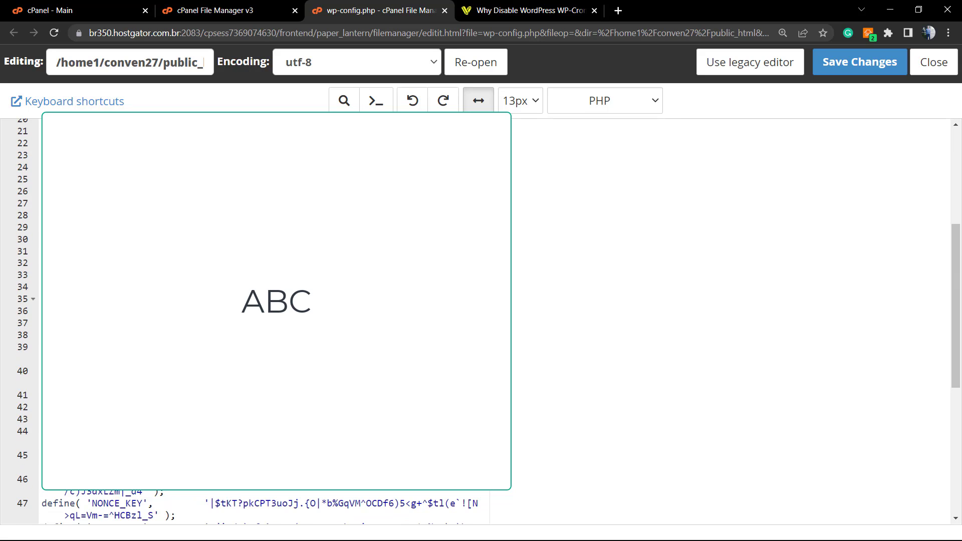
scroll(701, 321, down, 5)
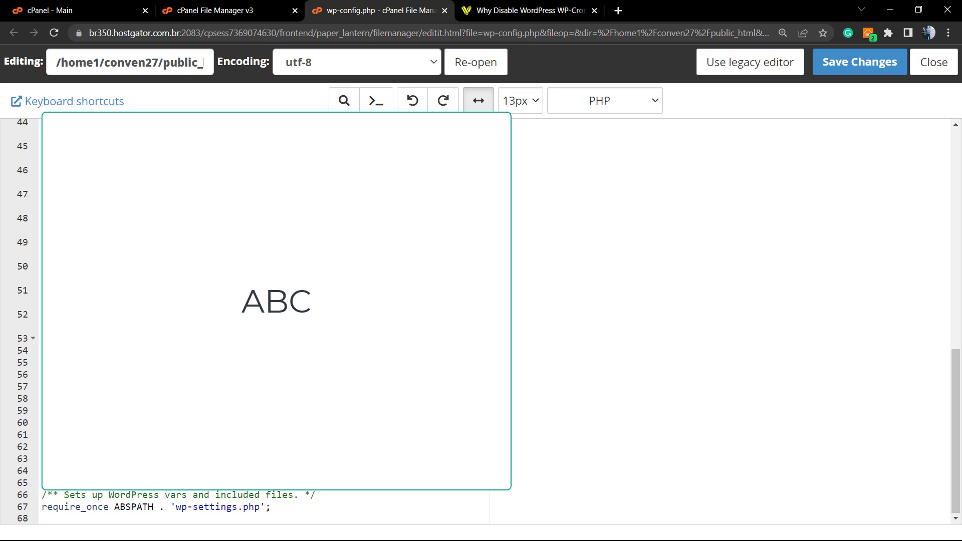
click(65, 516)
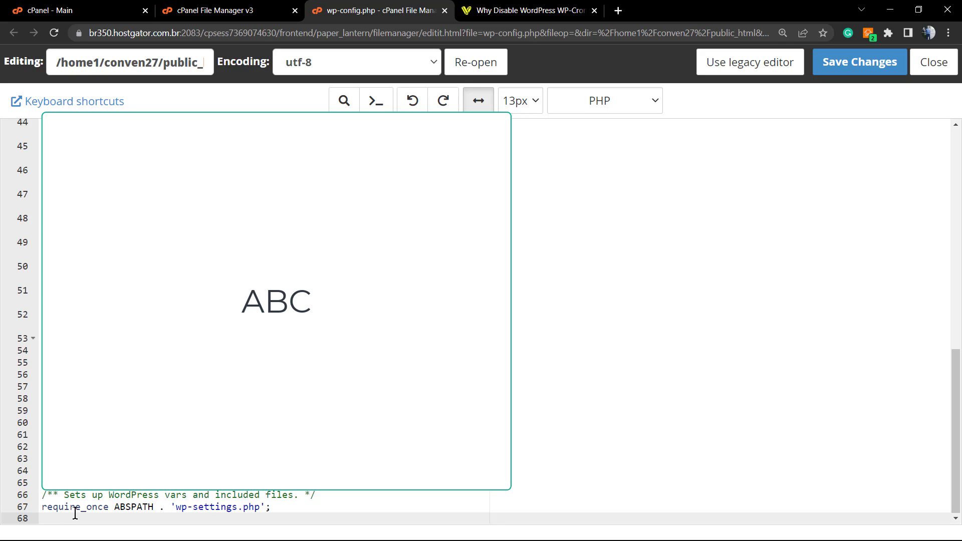
Paste define('DISABLE_WP_CRON', true); on line 68 and save wp-config.php
key(ctrl+v)
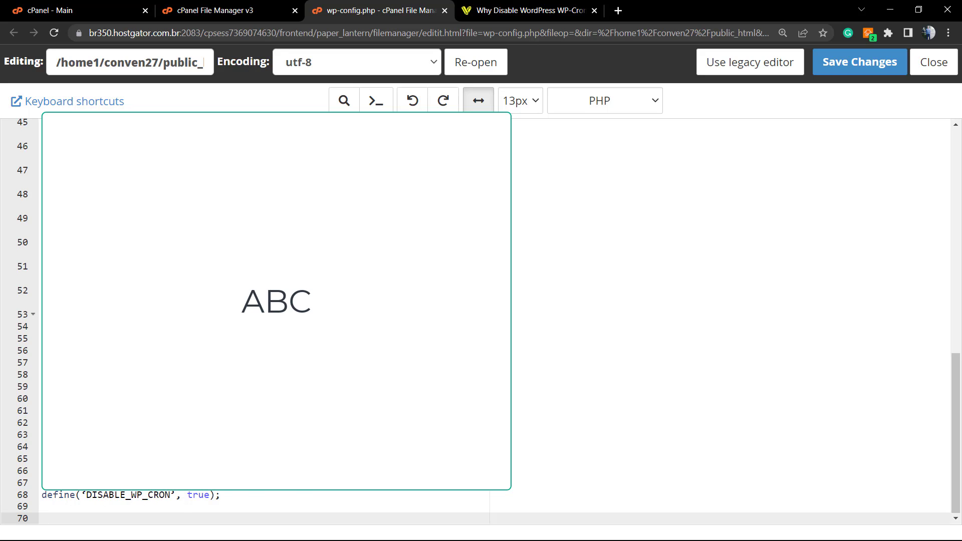
click(838, 70)
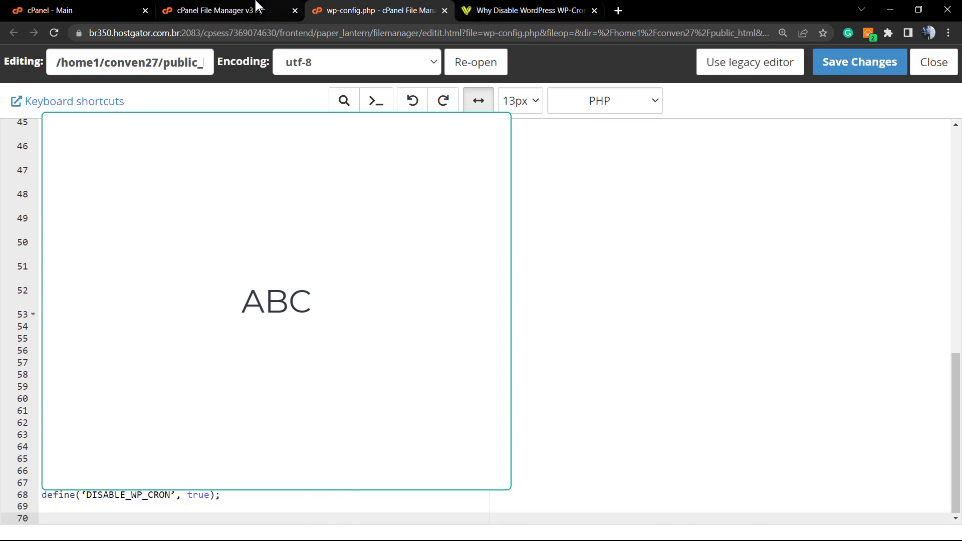
click(257, 8)
Return to the WP-Cron article and go to the Visualmodo Blog index
click(479, 8)
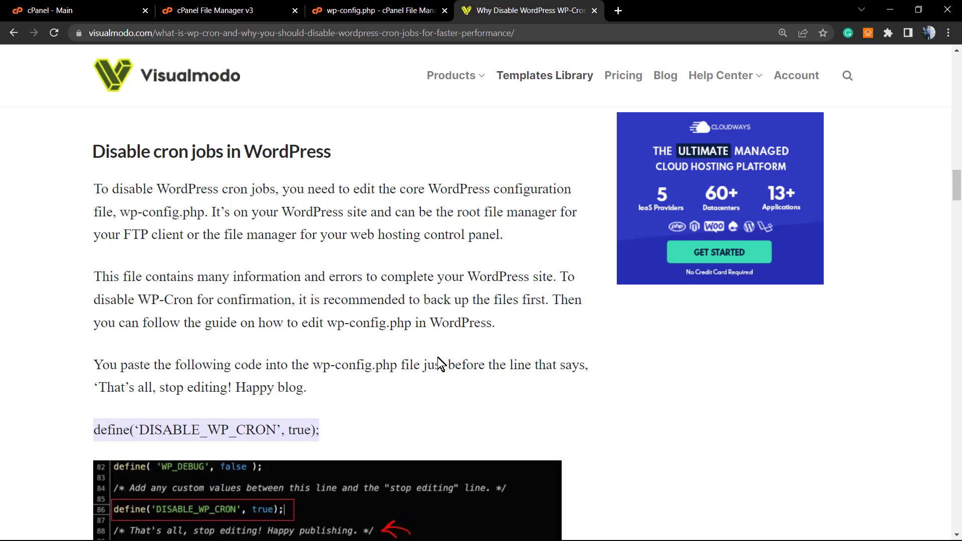
scroll(414, 421, up, 5)
scroll(412, 417, up, 20)
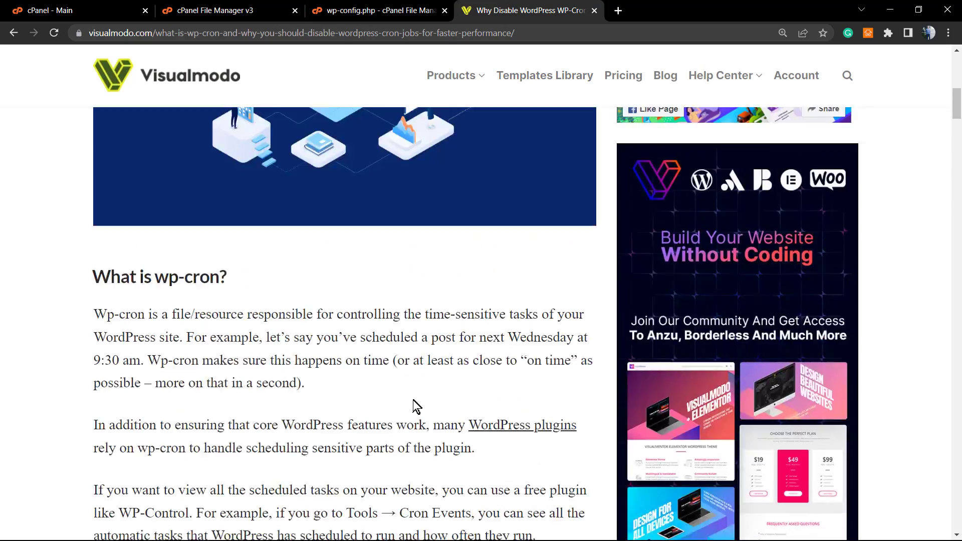
scroll(409, 402, up, 3)
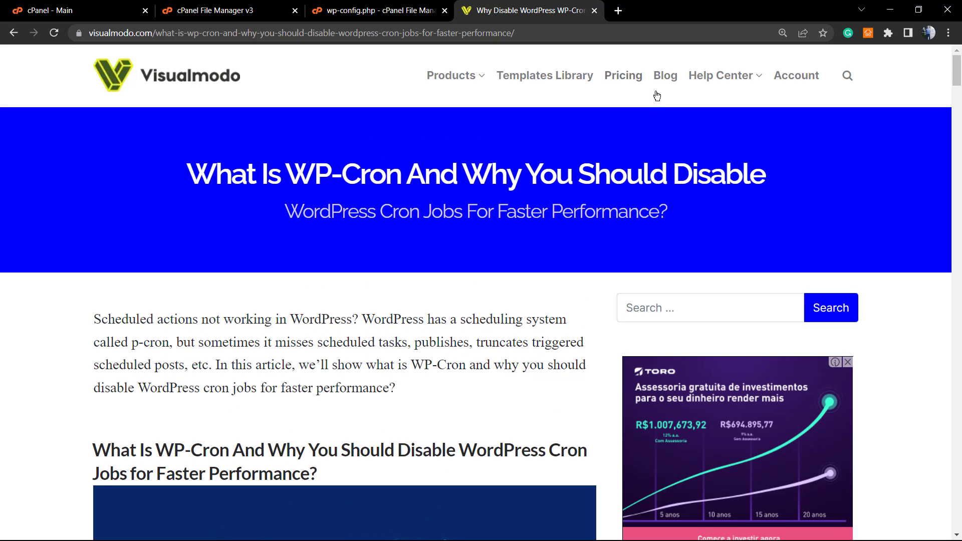
click(667, 74)
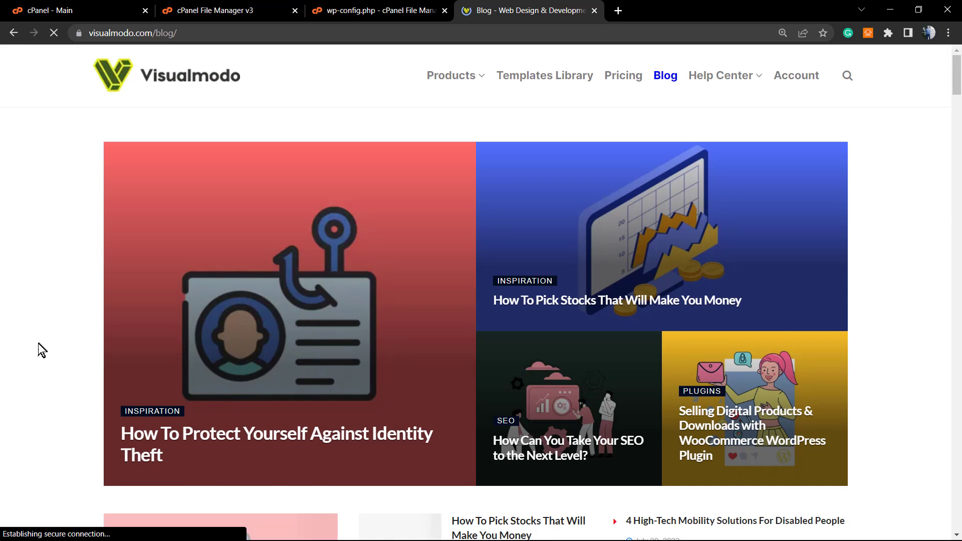
Browse the blog listing, then open the Anzu Starter Templates Library
scroll(221, 324, down, 5)
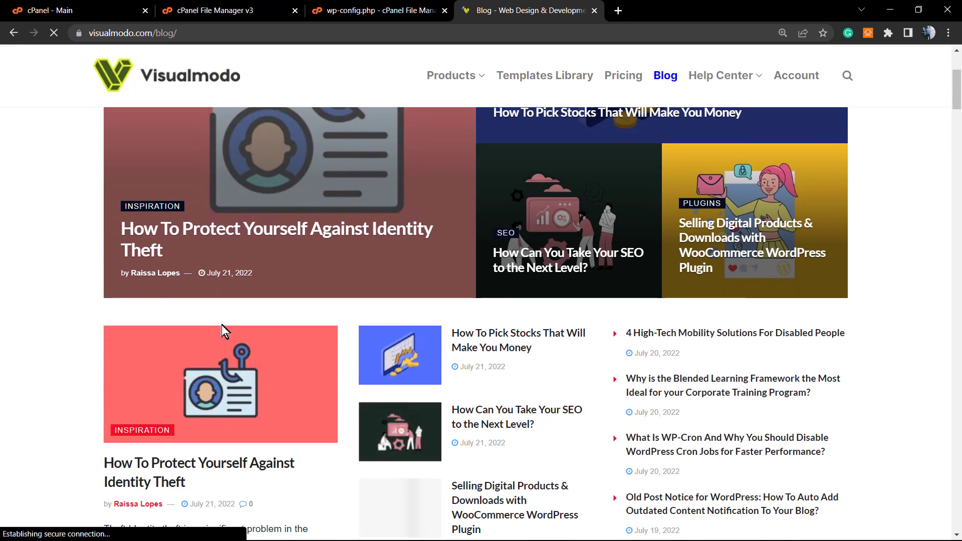
scroll(177, 336, down, 10)
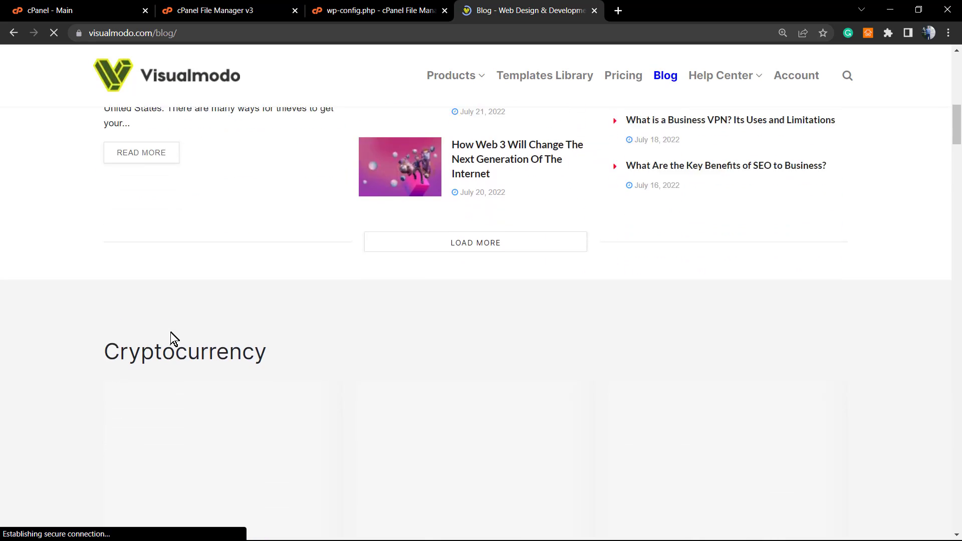
scroll(170, 332, down, 4)
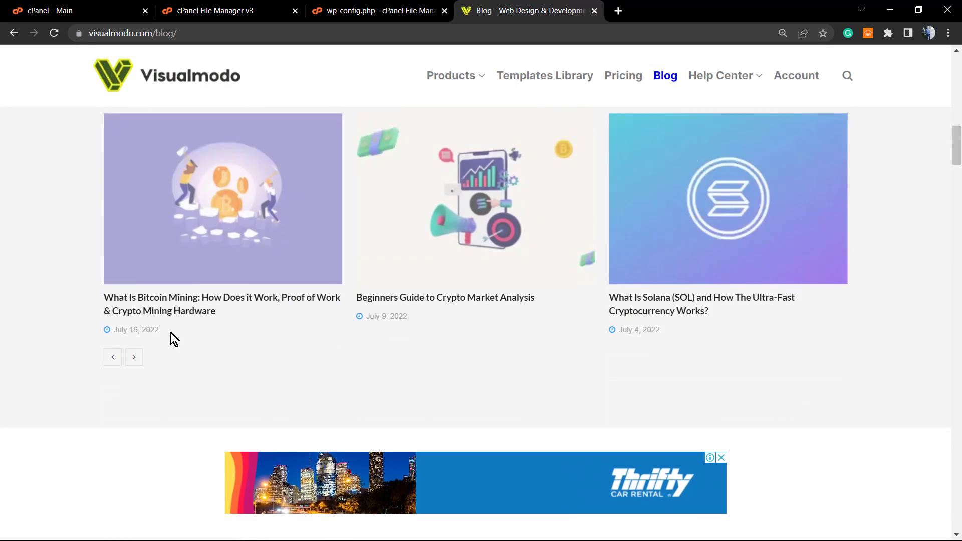
scroll(170, 332, down, 11)
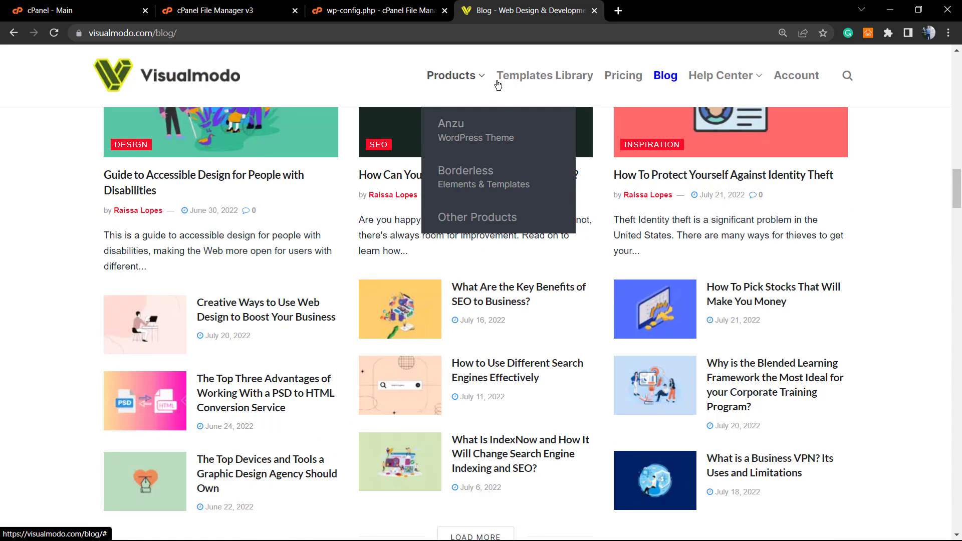
click(529, 83)
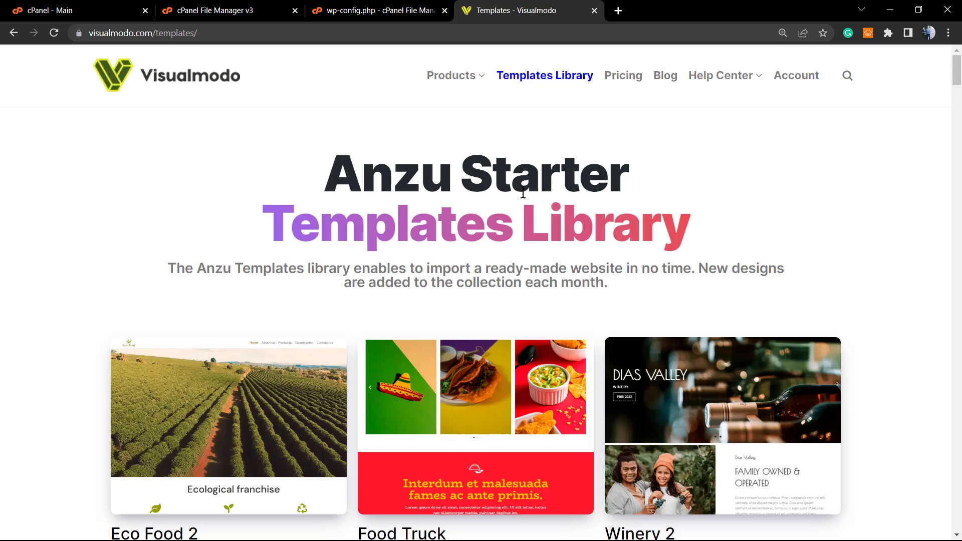
double_click(436, 184)
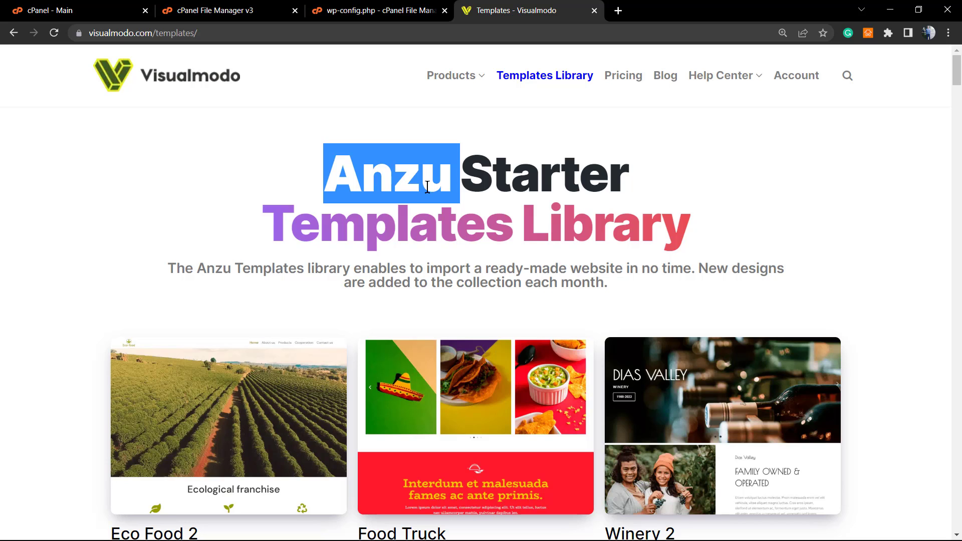
scroll(414, 241, down, 2)
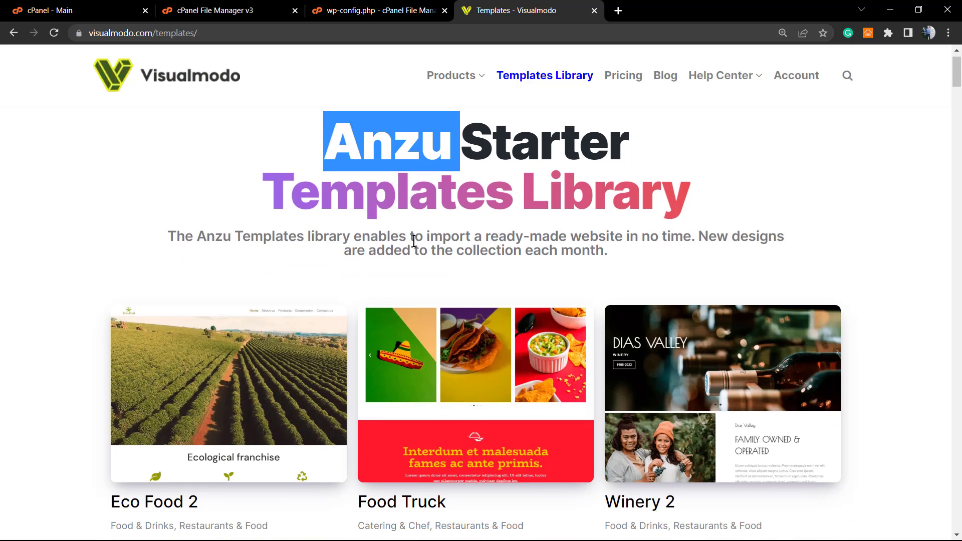
scroll(414, 241, down, 3)
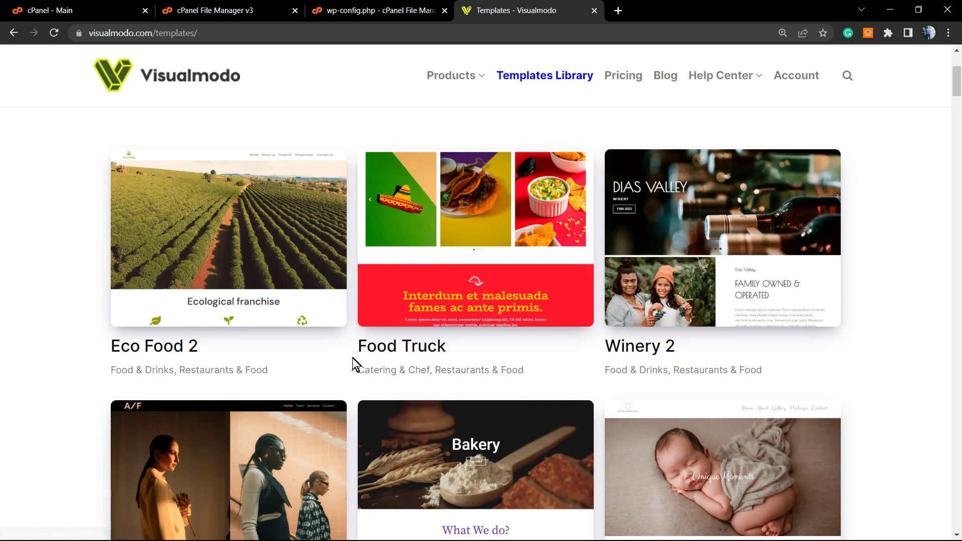
scroll(352, 351, down, 7)
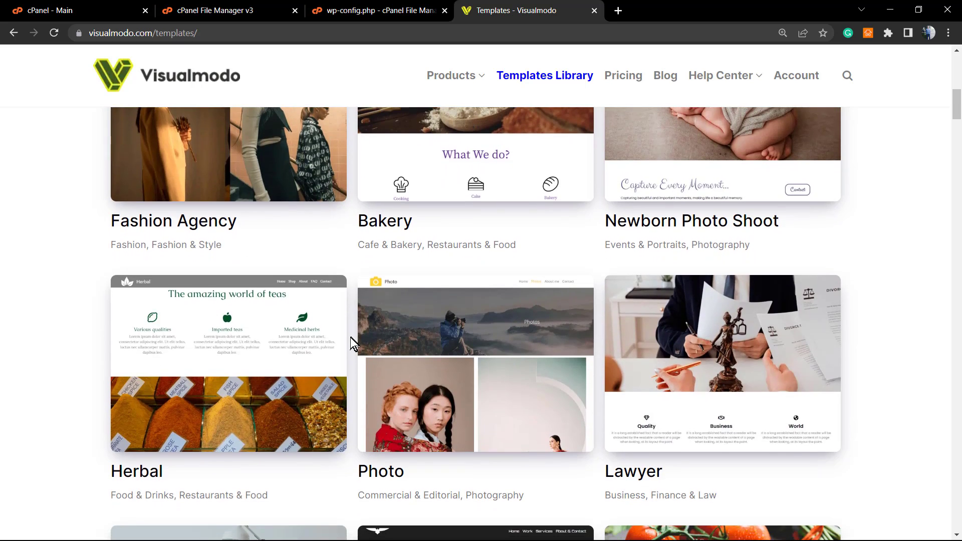
scroll(353, 343, down, 9)
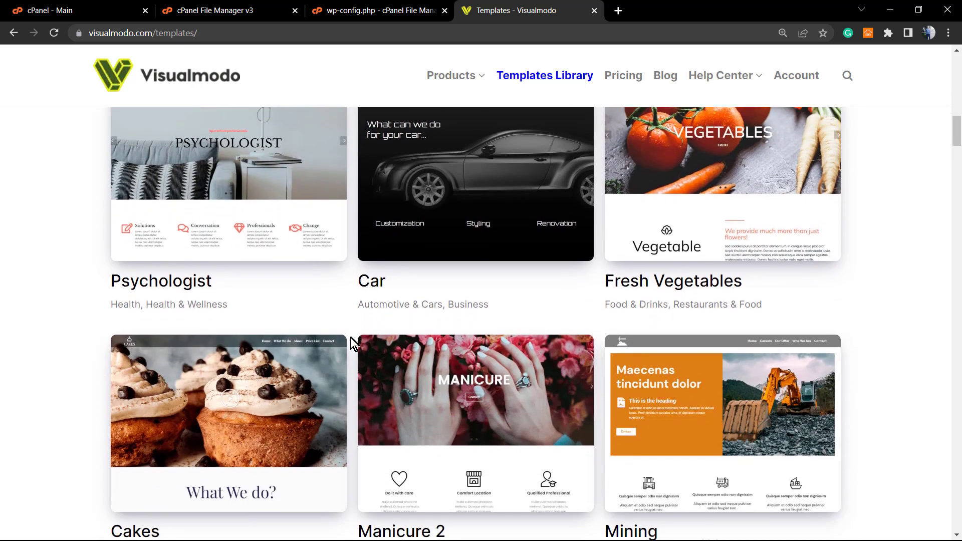
scroll(352, 343, down, 11)
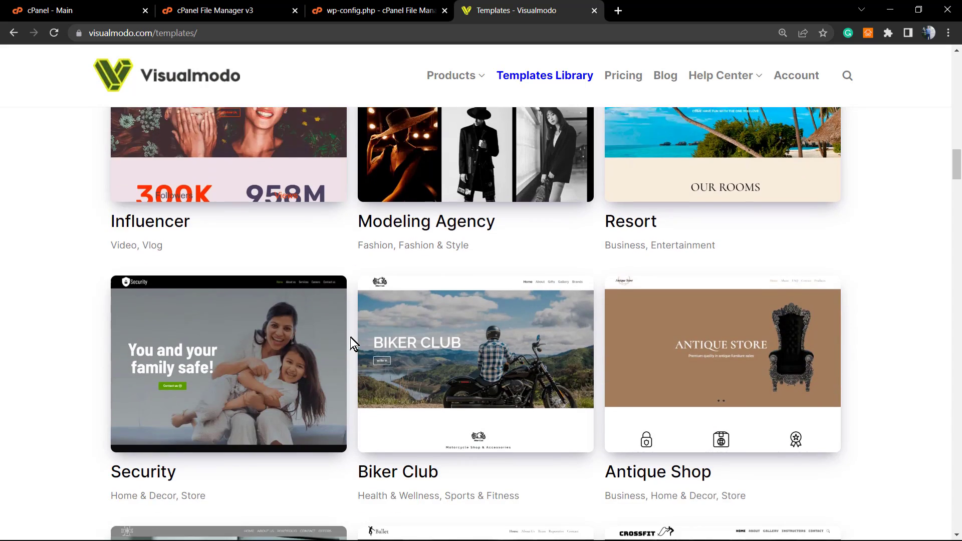
scroll(353, 343, down, 10)
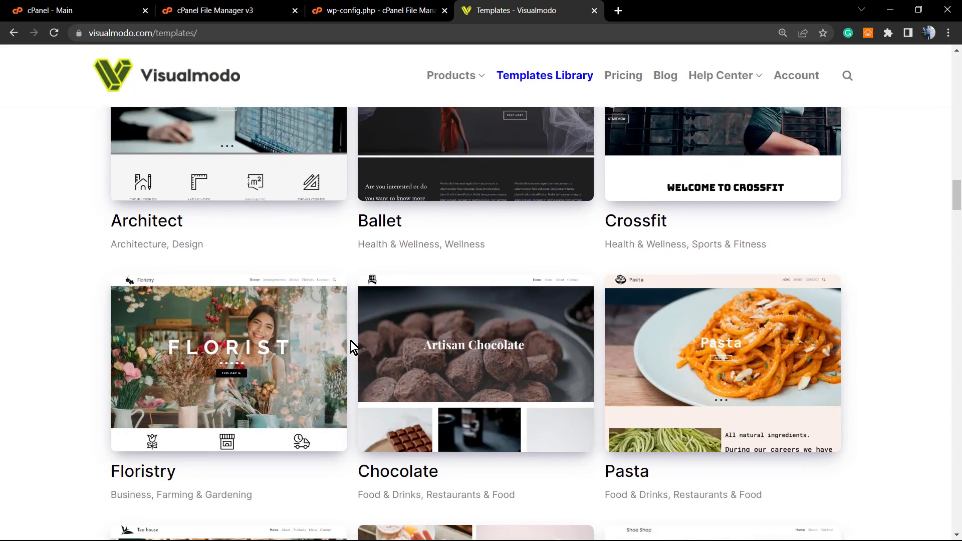
scroll(352, 346, down, 5)
scroll(350, 341, down, 9)
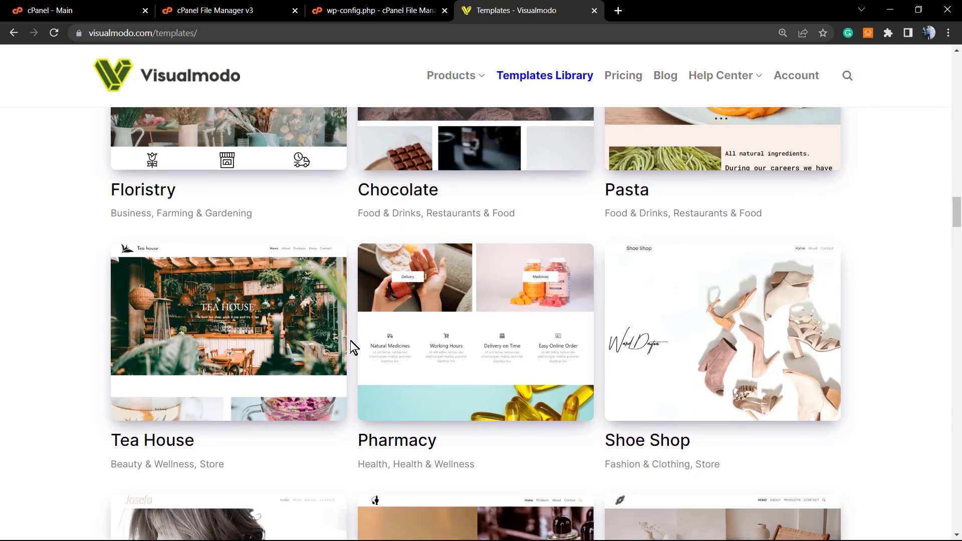